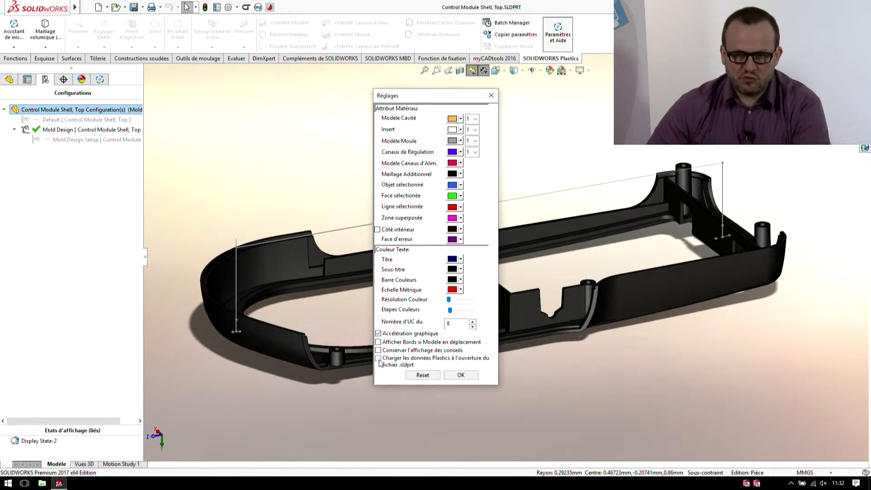
# Step: Accept the Plastics settings, activate the Mold Design Setup configuration and reload its Plastics project
pyautogui.click(460, 375)
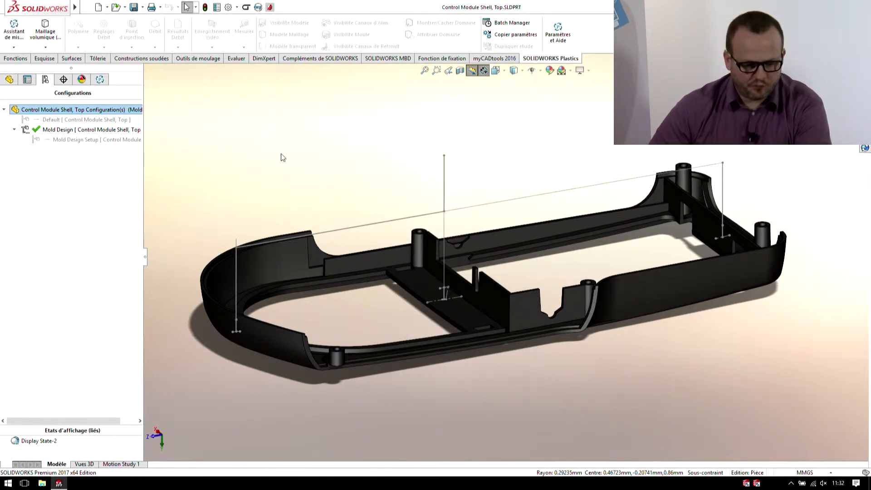
pyautogui.rightClick(113, 141)
pyautogui.click(125, 149)
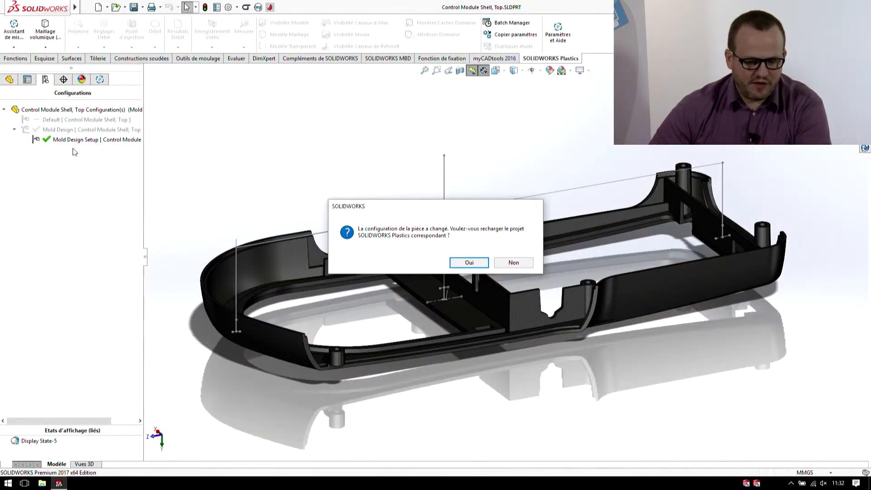
pyautogui.click(469, 263)
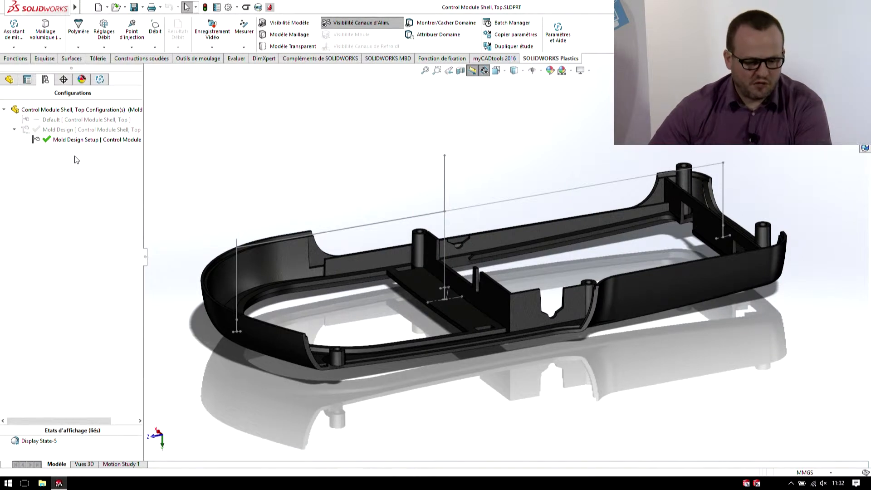
# Step: Start a manual solid mesh in the Plastics study using the previous design and advance to the surface mesh settings
pyautogui.click(100, 79)
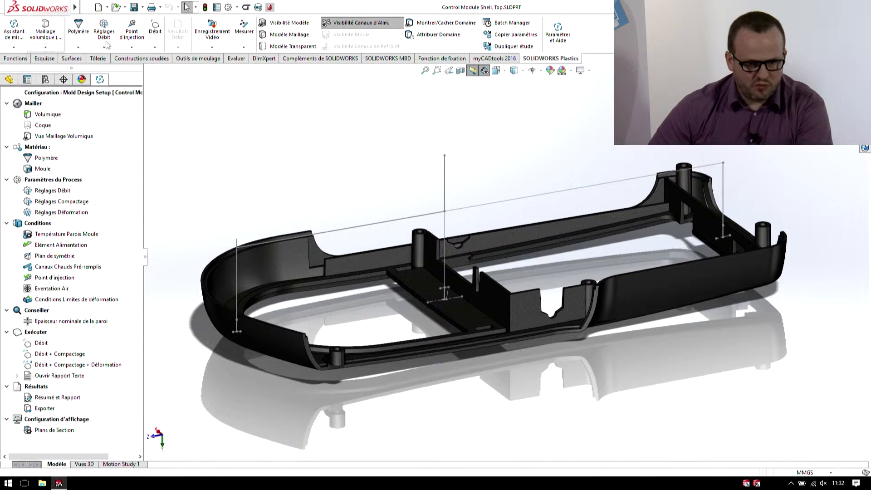
pyautogui.click(43, 48)
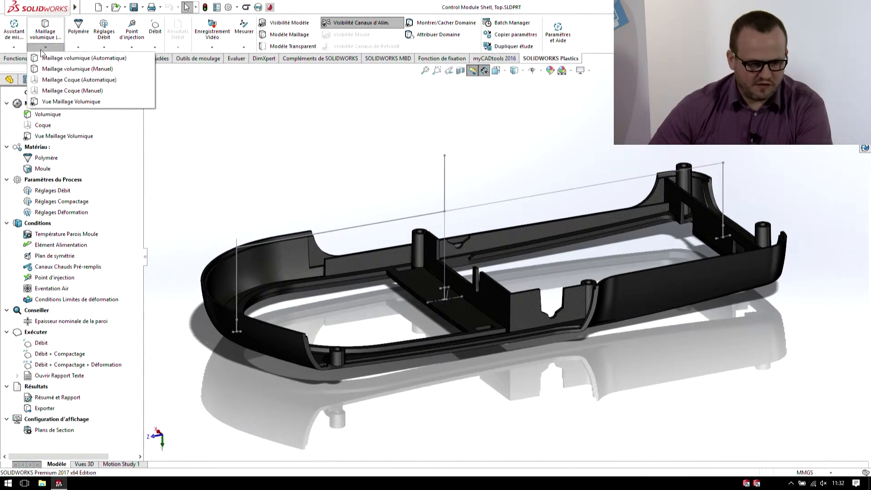
pyautogui.click(63, 70)
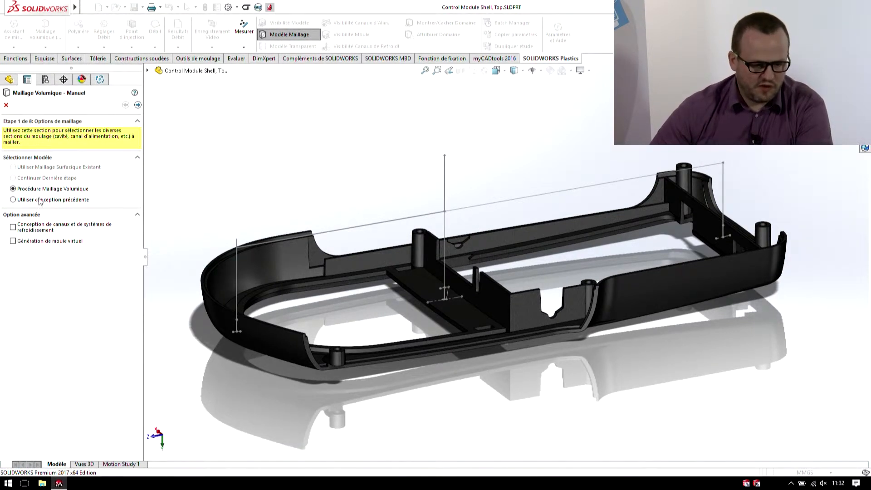
pyautogui.click(14, 200)
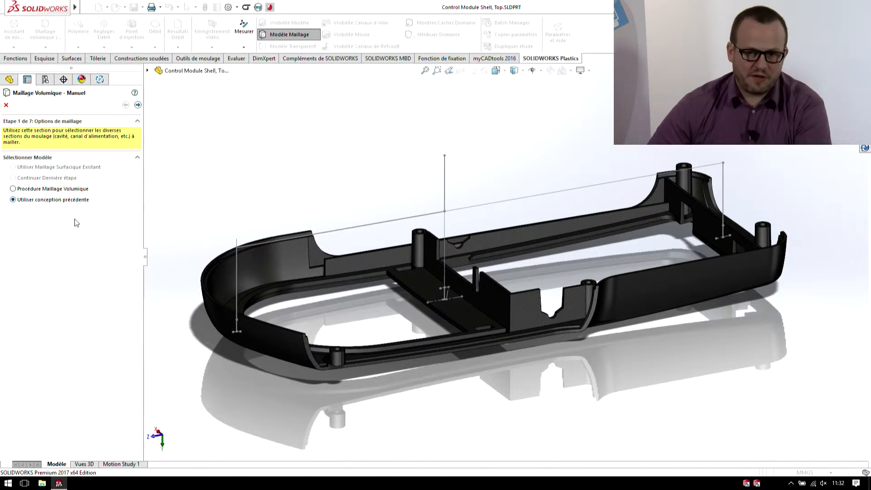
pyautogui.click(137, 105)
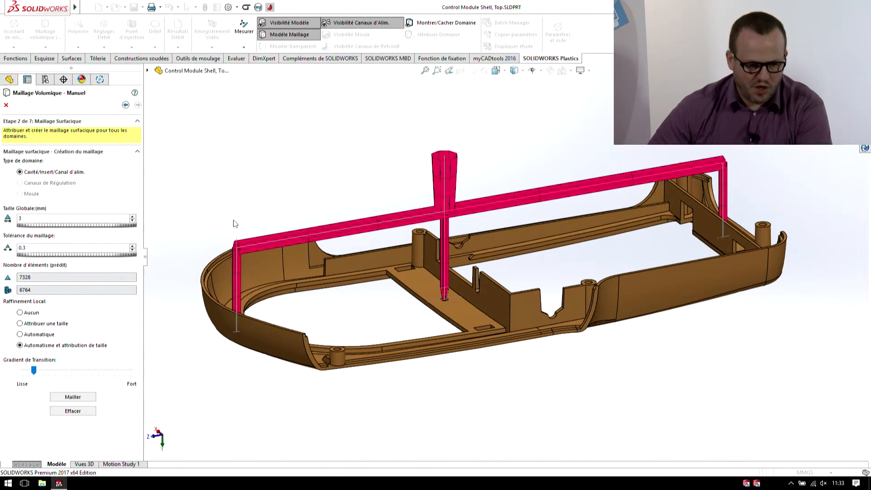
# Step: Return to the mesh options, enable channel and cooling-system design, and clear the feed channel from the central sprue line
pyautogui.click(125, 105)
pyautogui.click(13, 227)
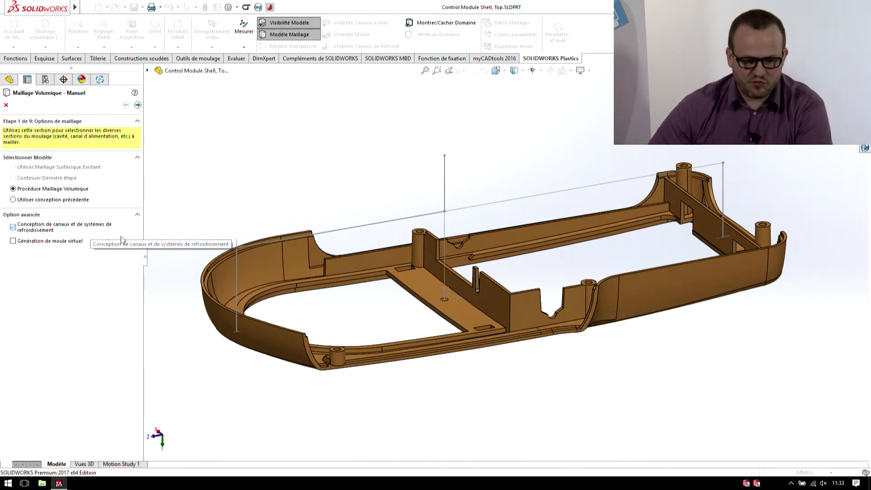
pyautogui.click(138, 106)
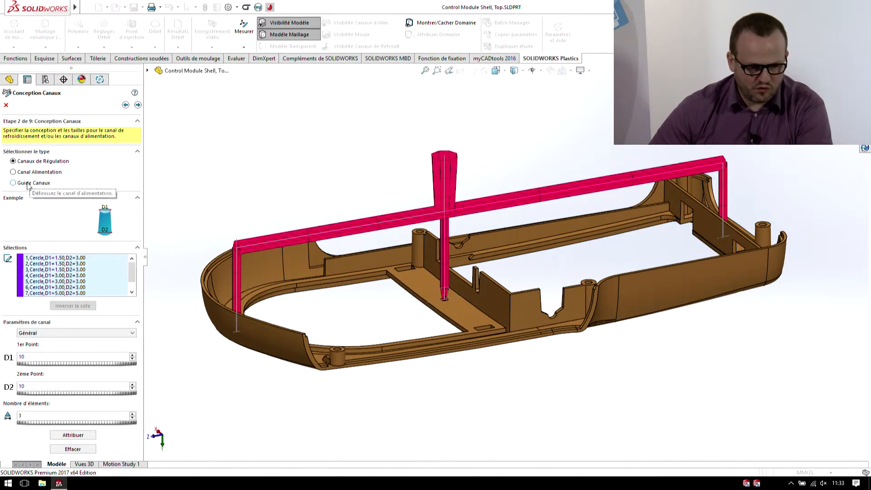
pyautogui.click(39, 172)
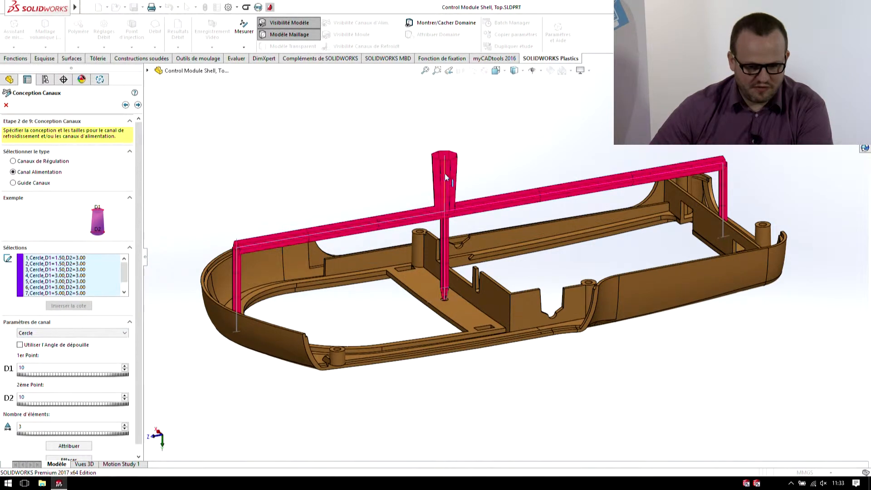
pyautogui.click(61, 459)
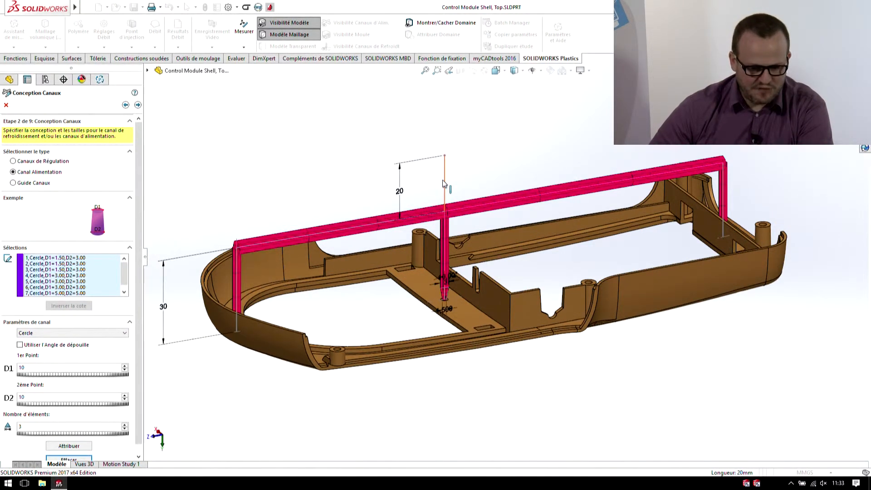
# Step: Assign a circular feed channel with a 3° draft angle to the 20 mm central sprue line
pyautogui.click(51, 333)
pyautogui.click(51, 334)
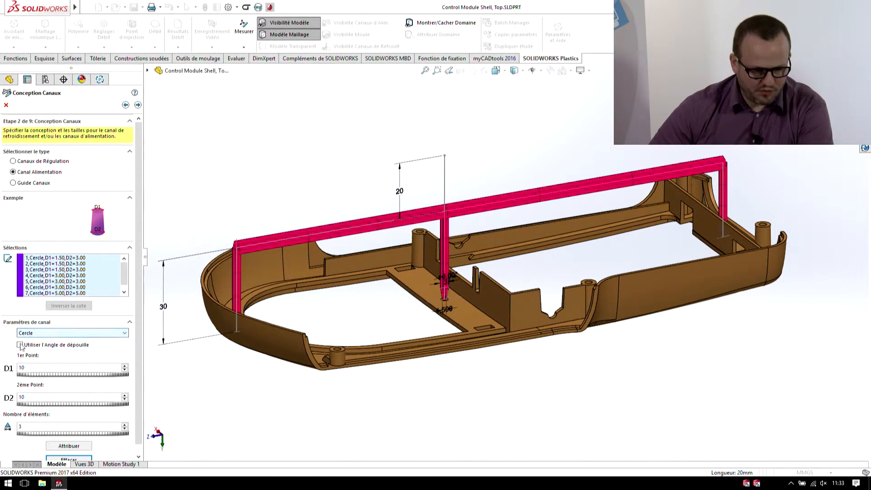
pyautogui.click(20, 345)
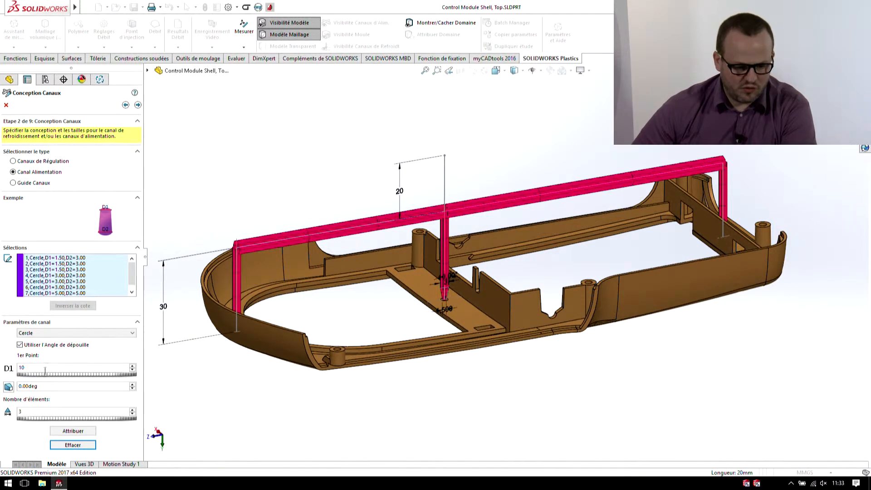
pyautogui.doubleClick(44, 386)
pyautogui.write('3')
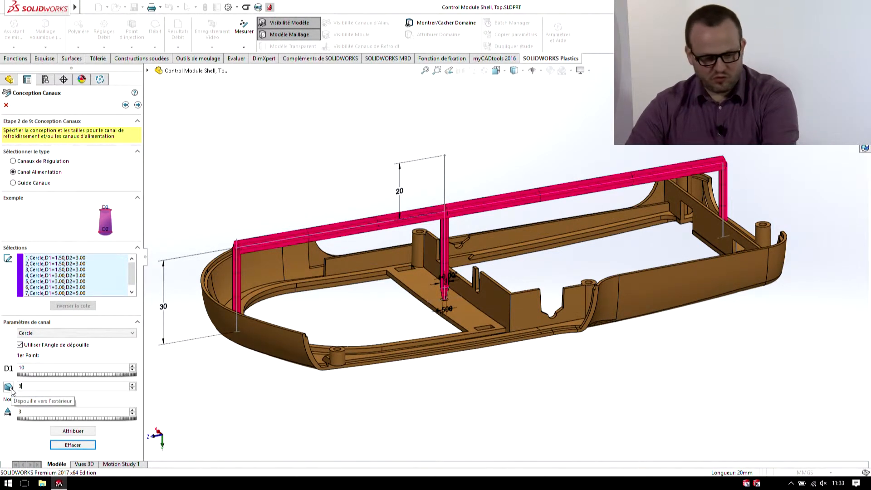
pyautogui.press('Return')
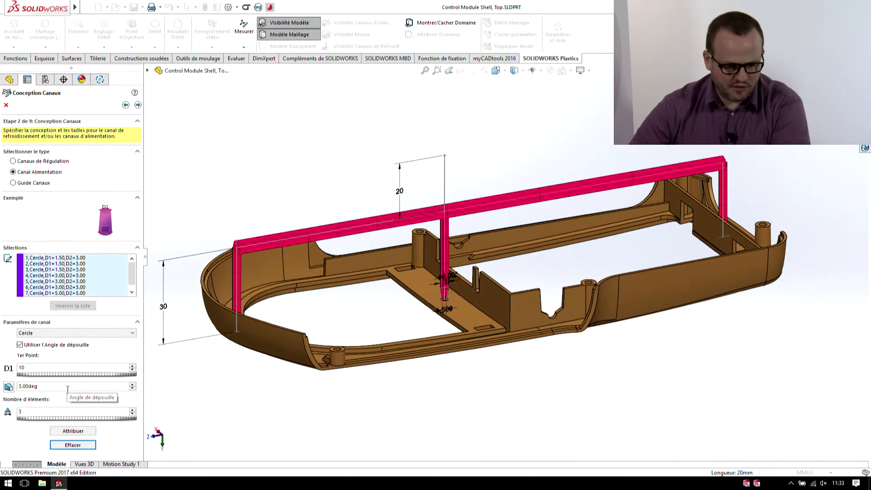
pyautogui.click(444, 182)
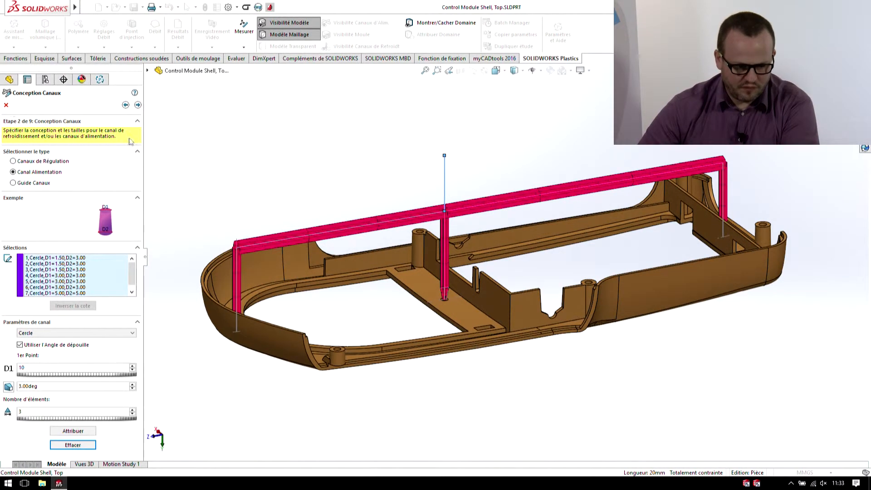
pyautogui.click(73, 430)
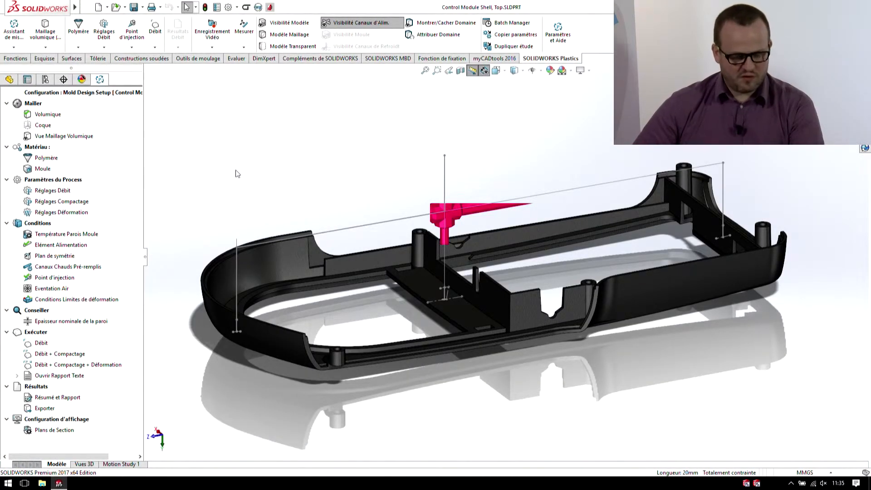
# Step: Open the injection point condition and set its type to Contrôle Valve
pyautogui.click(68, 279)
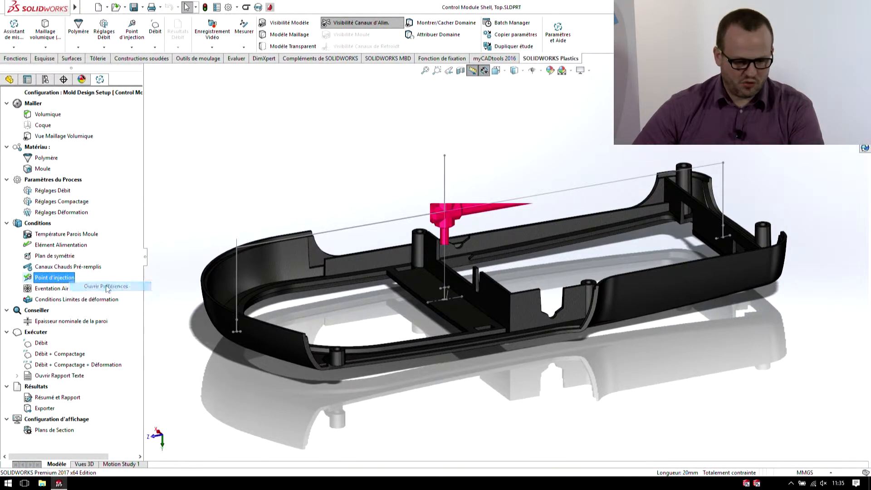
pyautogui.doubleClick(68, 279)
pyautogui.click(28, 163)
pyautogui.click(46, 187)
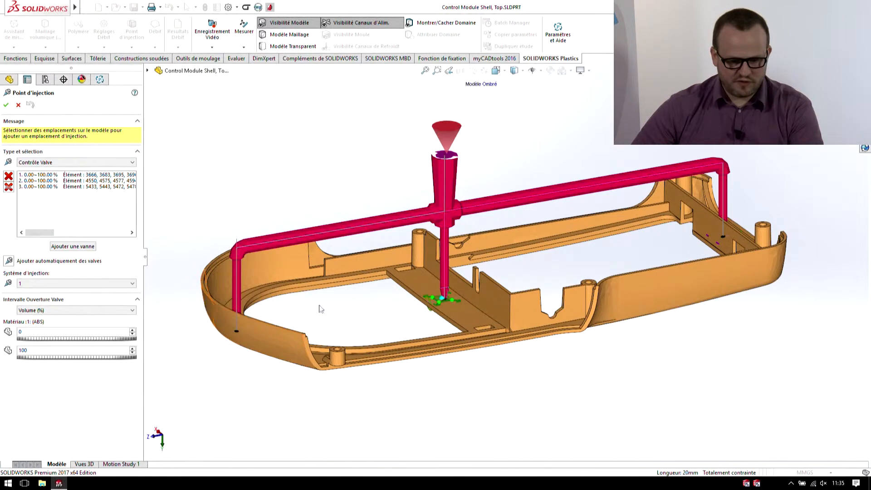
# Step: Delete all existing control valves and add them again automatically at the interfaces between feed channels and cavity
pyautogui.moveTo(488, 305); pyautogui.dragTo(472, 327, button='middle')
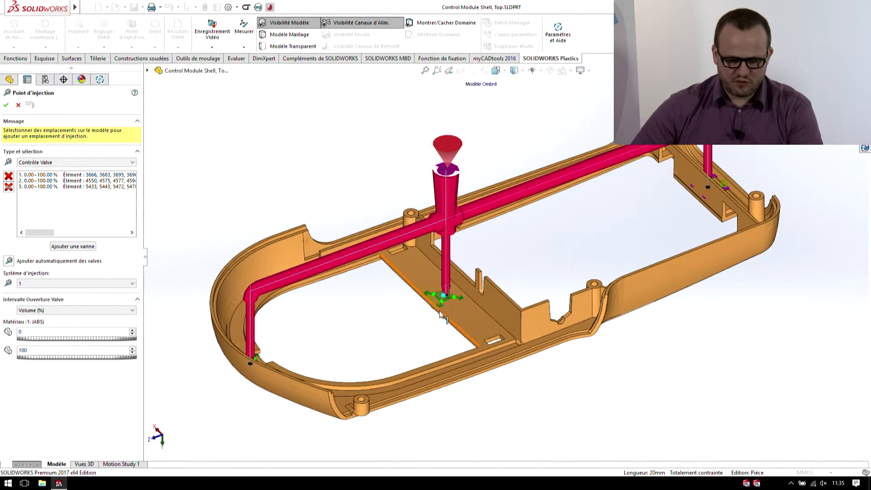
pyautogui.click(70, 187)
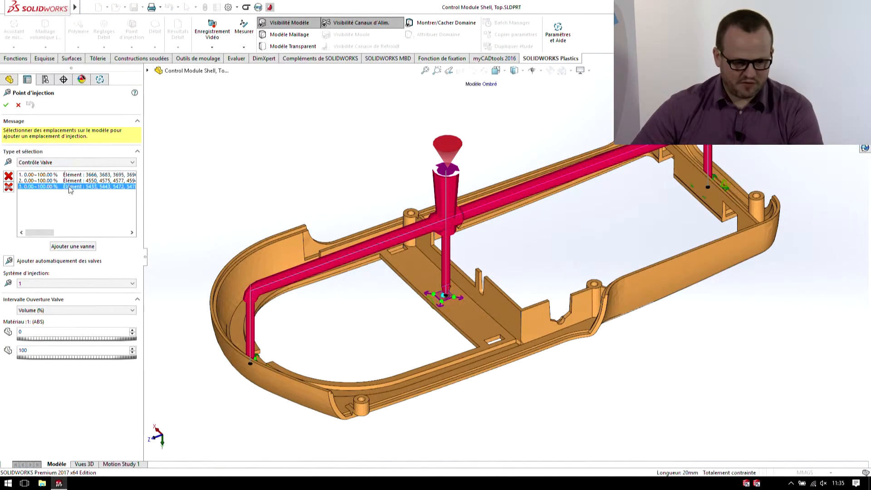
pyautogui.click(8, 187)
pyautogui.click(446, 259)
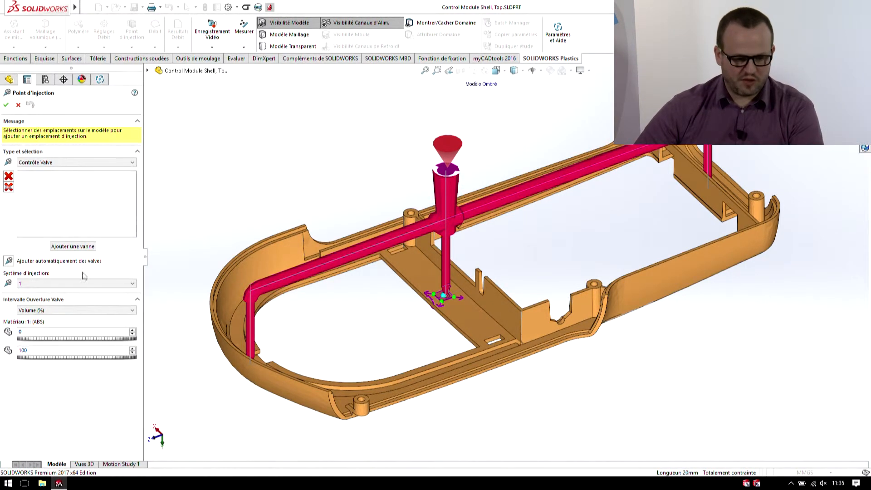
pyautogui.click(10, 263)
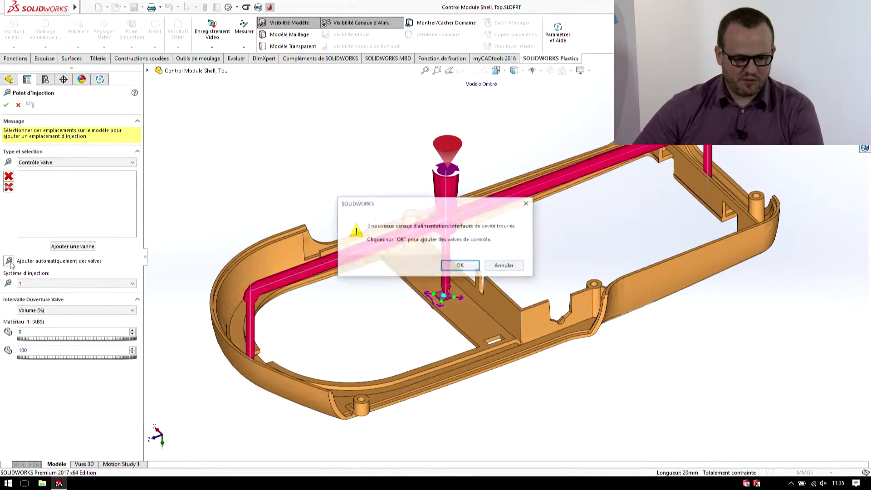
pyautogui.click(460, 265)
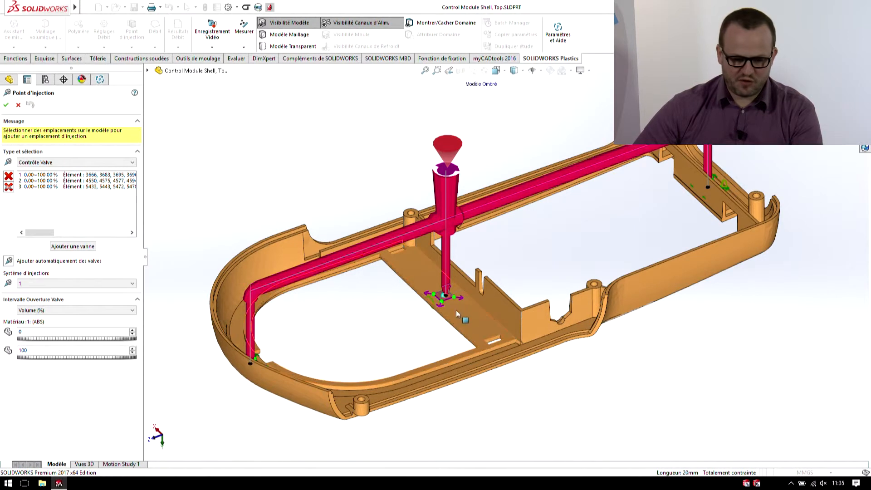
# Step: Try a volume-based opening start of 30 % on the third control valve, reset it to 0 and accept the injection points
pyautogui.click(61, 187)
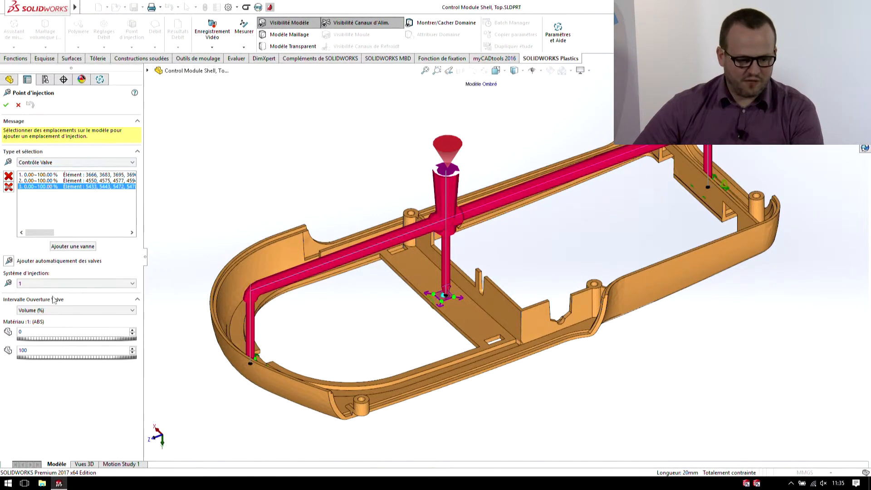
pyautogui.click(51, 312)
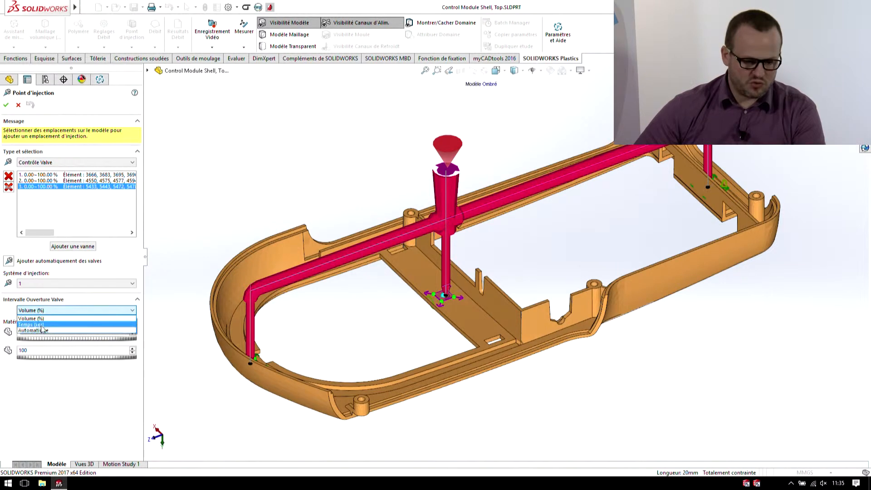
pyautogui.click(37, 319)
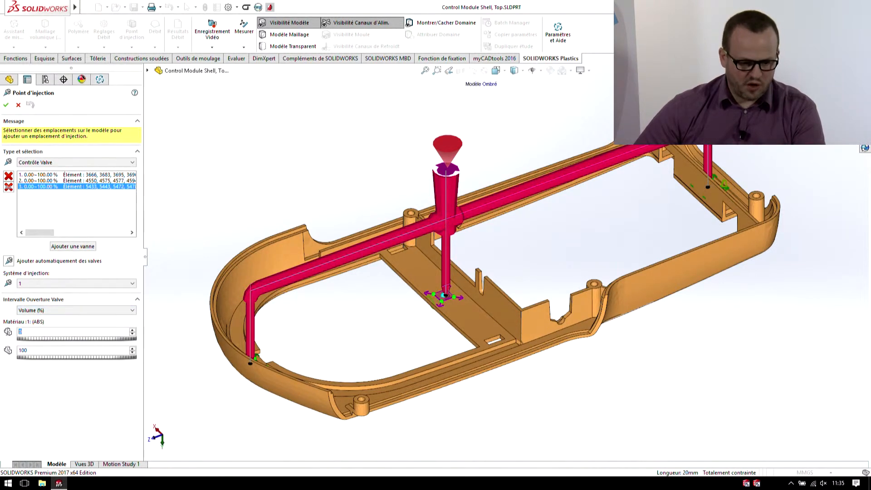
pyautogui.write('30')
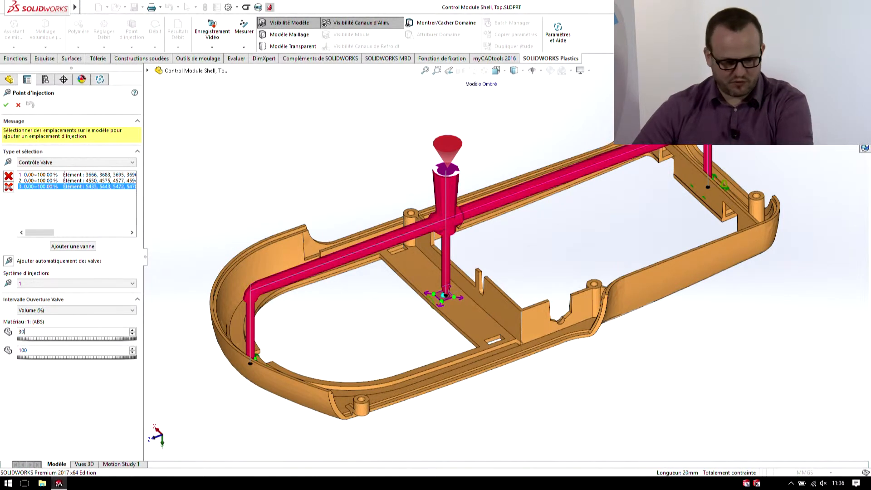
pyautogui.press('Return')
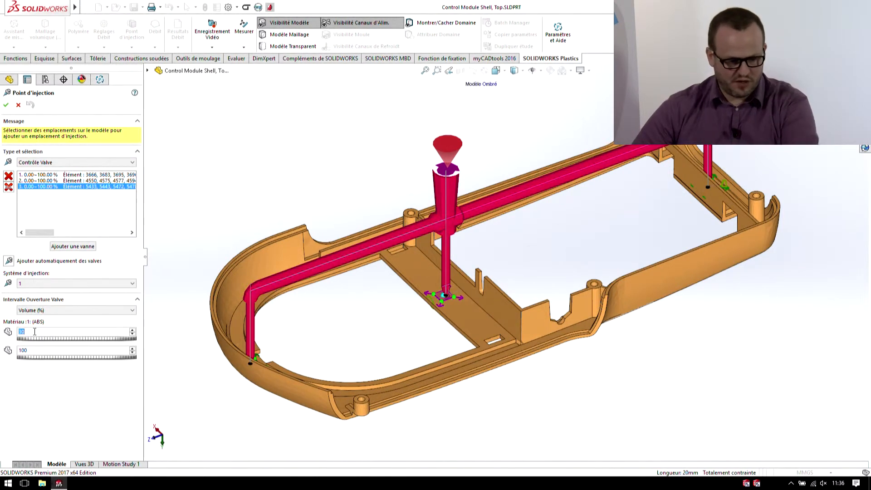
pyautogui.write('0')
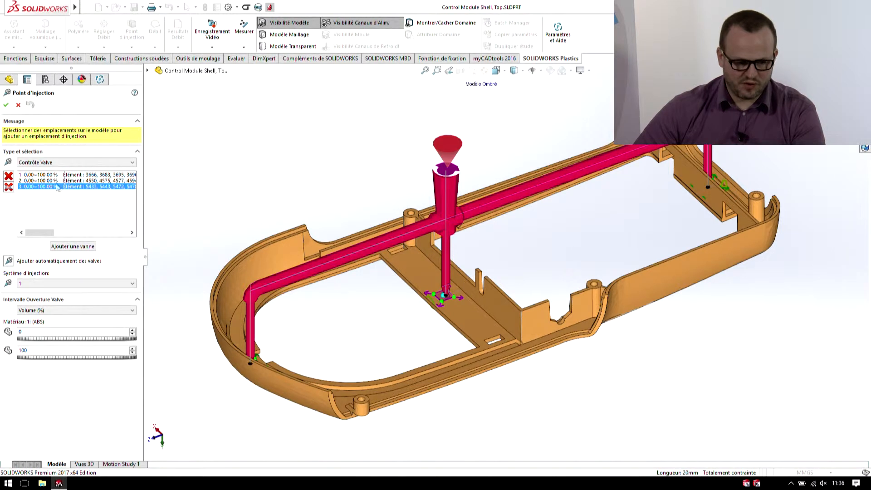
pyautogui.click(6, 105)
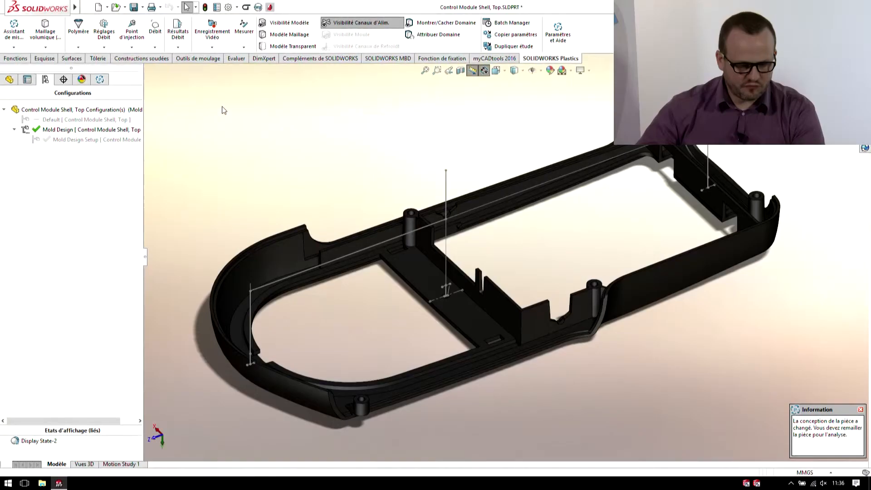
# Step: Open the flow results and play the fill time animation with the unfilled region shown first as wireframe and after that as shaded
pyautogui.click(100, 79)
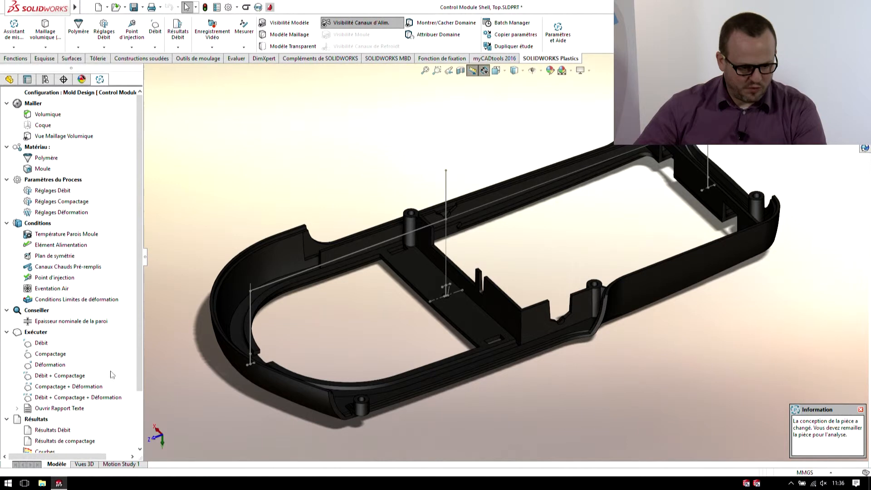
pyautogui.doubleClick(67, 432)
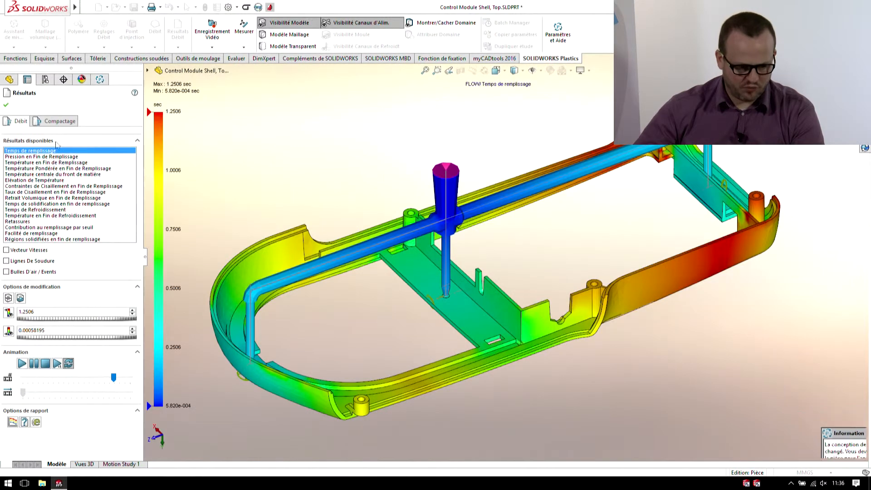
pyautogui.moveTo(395, 298)
pyautogui.mouseDown(button='middle')
pyautogui.moveTo(410, 310)
pyautogui.moveTo(402, 310)
pyautogui.moveTo(417, 306)
pyautogui.moveTo(393, 296)
pyautogui.mouseUp(button='middle')
pyautogui.click(20, 299)
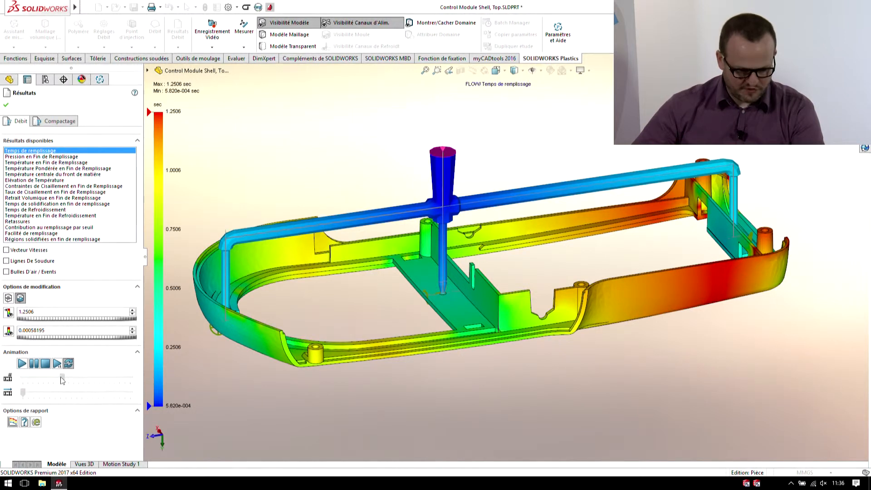
pyautogui.click(26, 364)
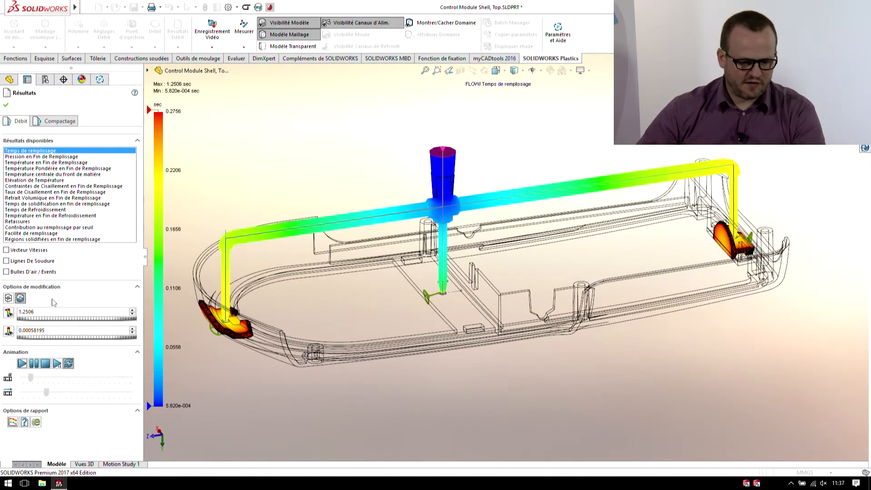
pyautogui.click(21, 298)
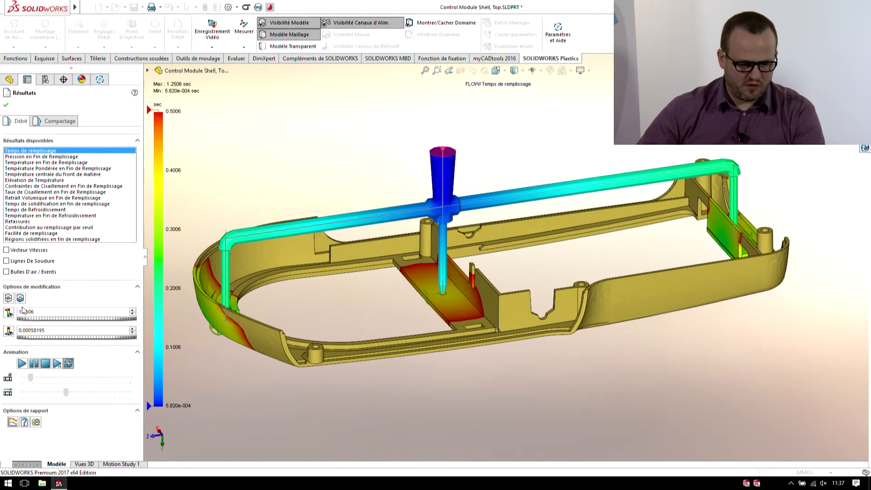
# Step: Display the weld lines (Lignes De Soudure), inspect them up close and across the whole shell, and hide them again
pyautogui.click(7, 261)
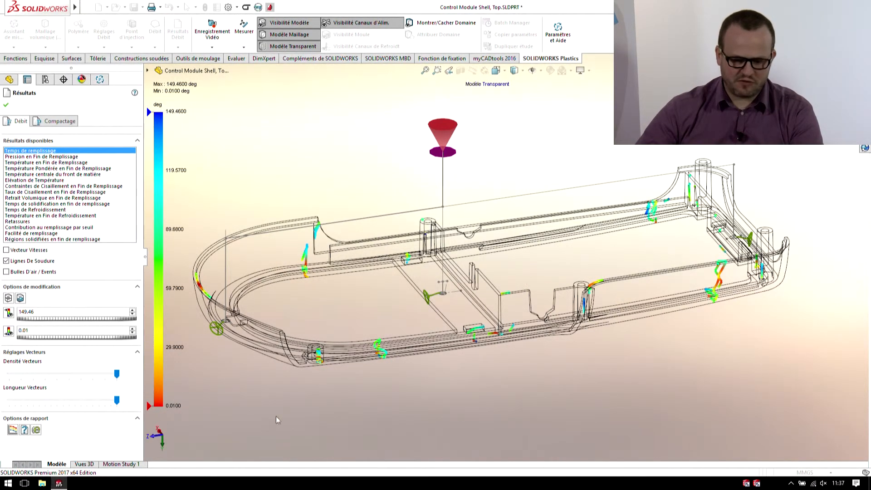
pyautogui.scroll(-5, 474, 236)
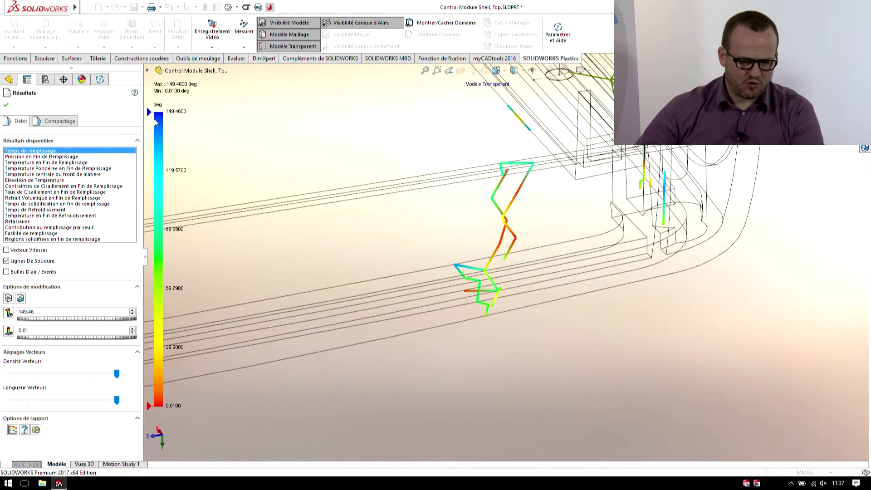
pyautogui.scroll(8, 533, 164)
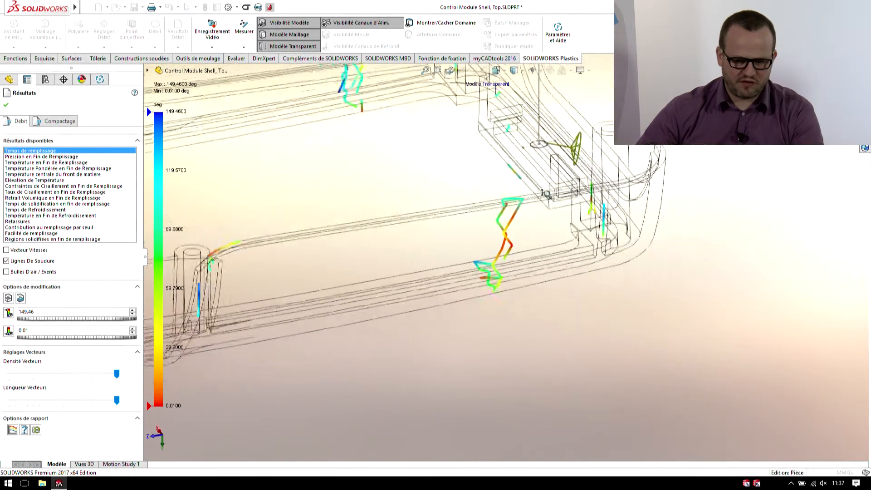
pyautogui.keyDown('ctrl'); pyautogui.moveTo(714, 318); pyautogui.dragTo(723, 315, button='middle'); pyautogui.keyUp('ctrl')
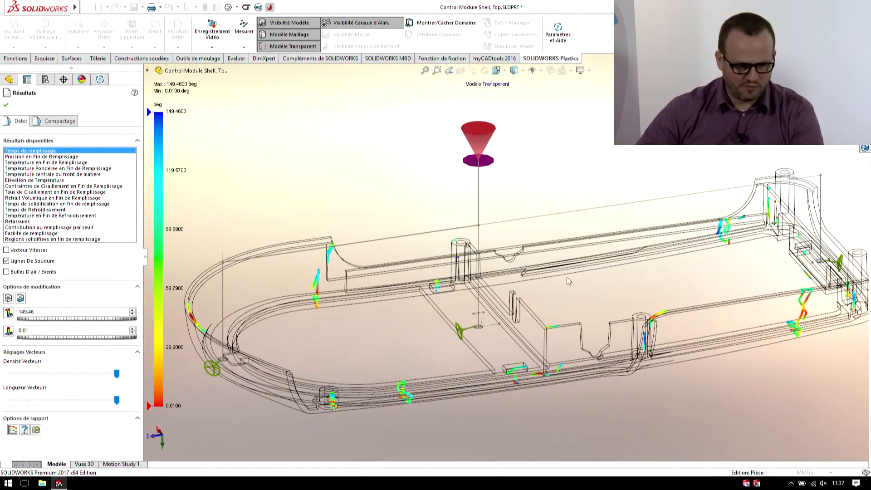
pyautogui.click(6, 261)
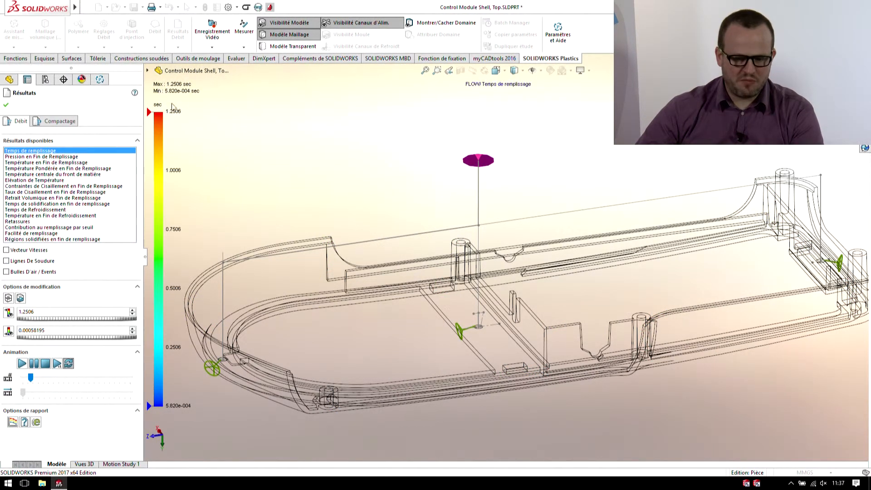
# Step: Set the lower limit of the fill time display range to 1 s and after that to 0.5 s
pyautogui.doubleClick(54, 330)
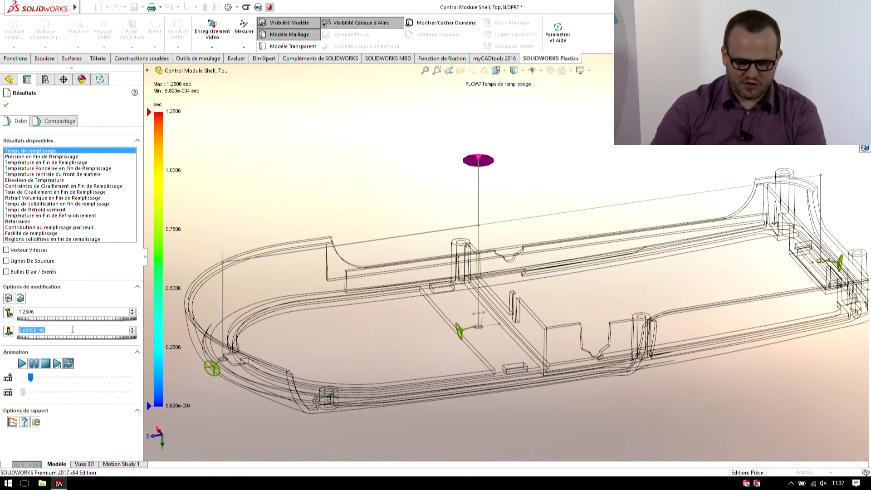
pyautogui.write('1')
pyautogui.press('Return')
pyautogui.write('0.')
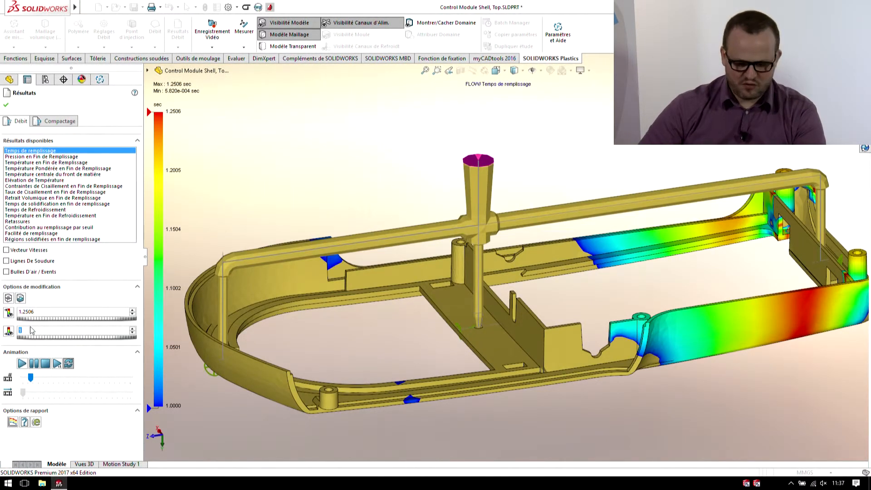
pyautogui.write('5')
pyautogui.press('Return')
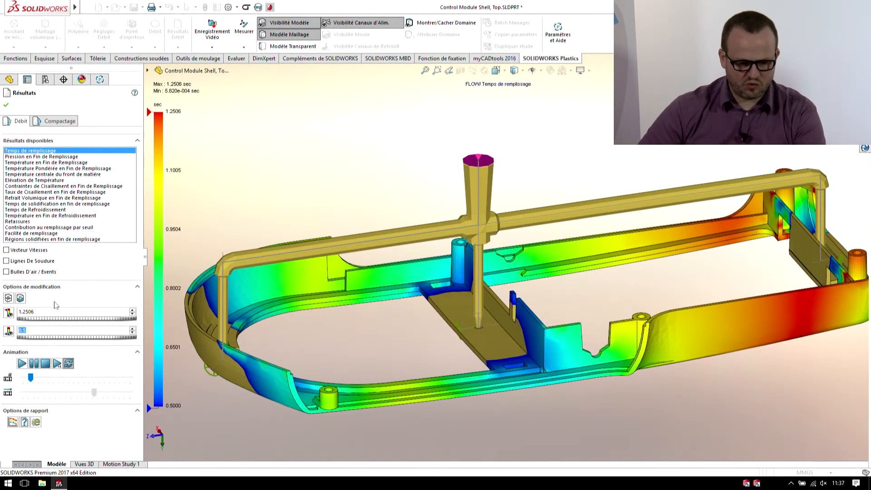
# Step: Narrow the fill time display range by raising the lower limit to about 0.673 s and reducing the upper limit to about 1.023 s
pyautogui.moveTo(41, 337); pyautogui.dragTo(115, 342)
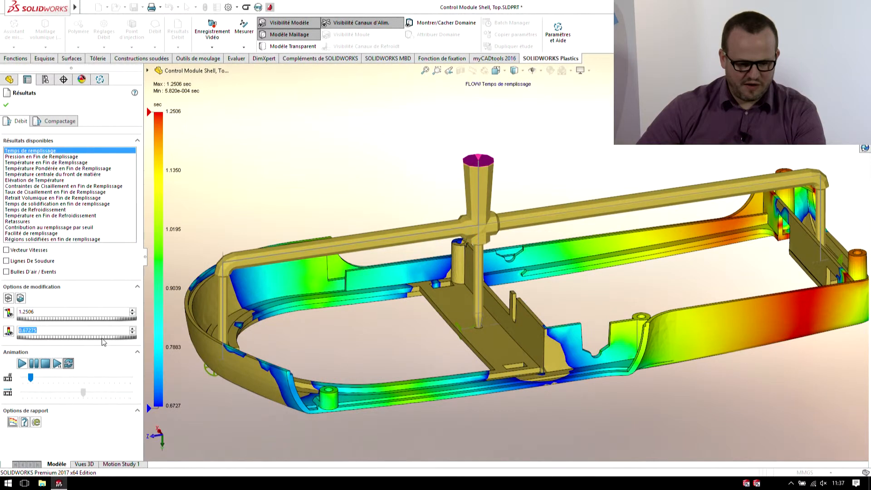
pyautogui.click(93, 315)
pyautogui.moveTo(101, 323); pyautogui.dragTo(50, 323)
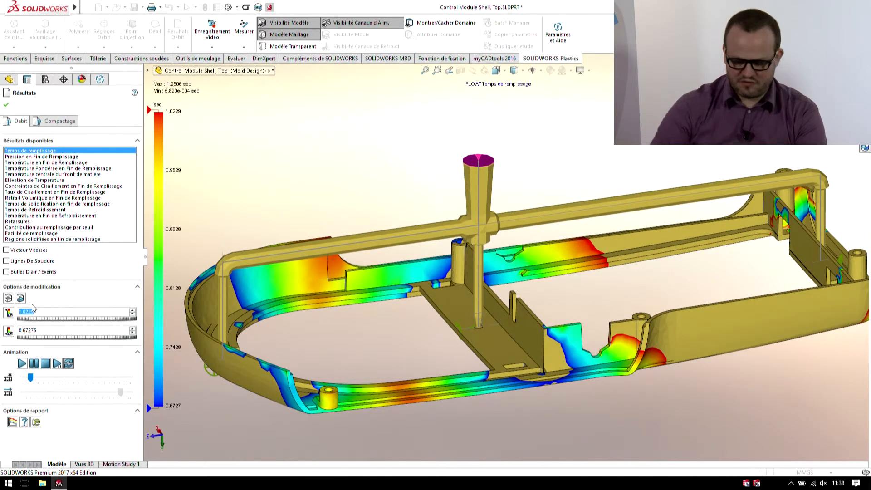
# Step: Set the upper limit of the fill time display range to 0.5 s and close the flow results
pyautogui.write('0.5')
pyautogui.press('Return')
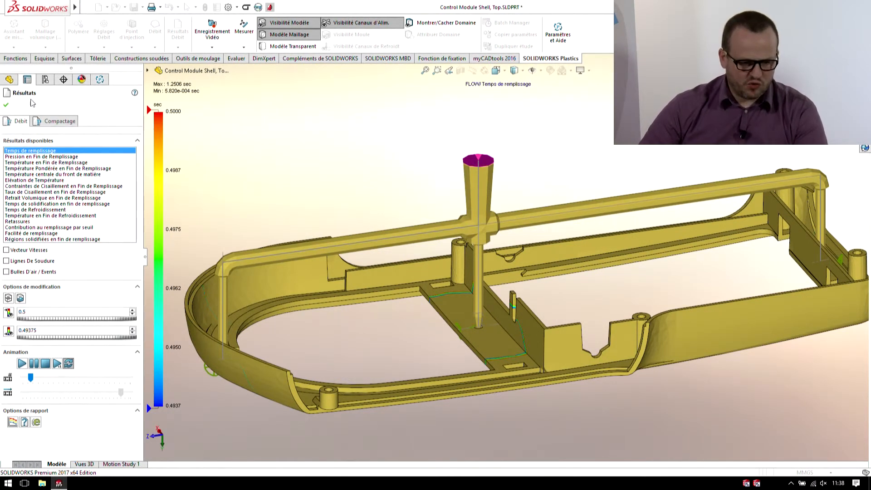
pyautogui.click(8, 106)
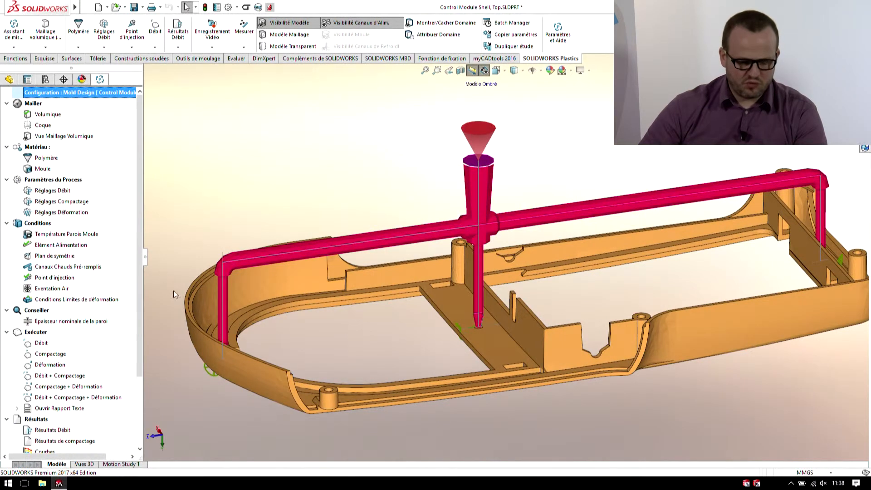
# Step: Open the result curves, plot the part mass (Masse pièce) over time and zoom the graph in on the end of the flow phase
pyautogui.click(140, 394)
pyautogui.doubleClick(45, 365)
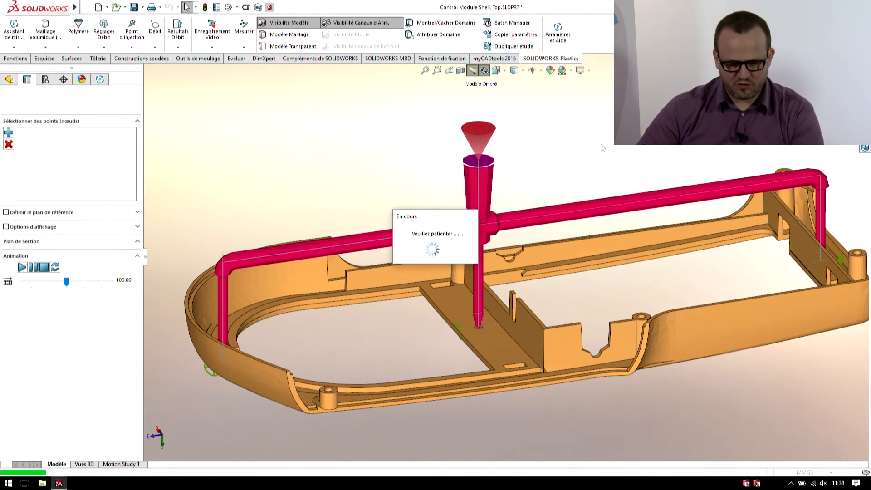
pyautogui.moveTo(640, 354); pyautogui.dragTo(640, 275)
pyautogui.click(170, 338)
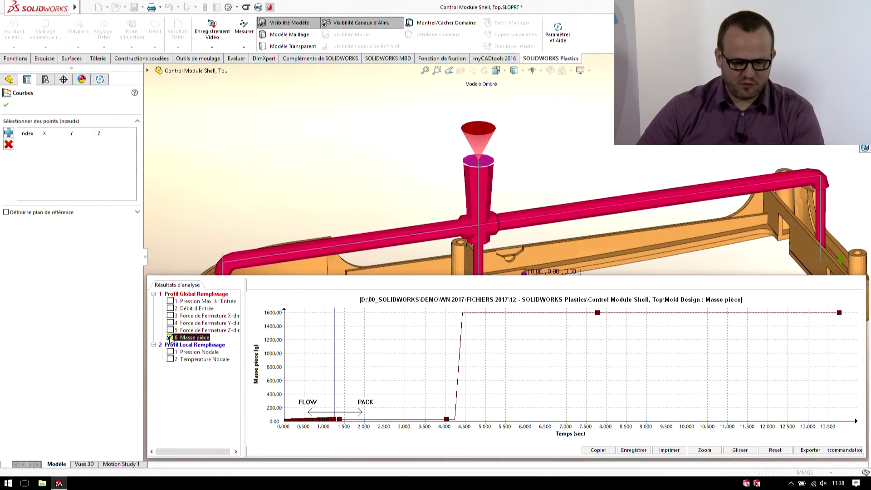
pyautogui.click(705, 450)
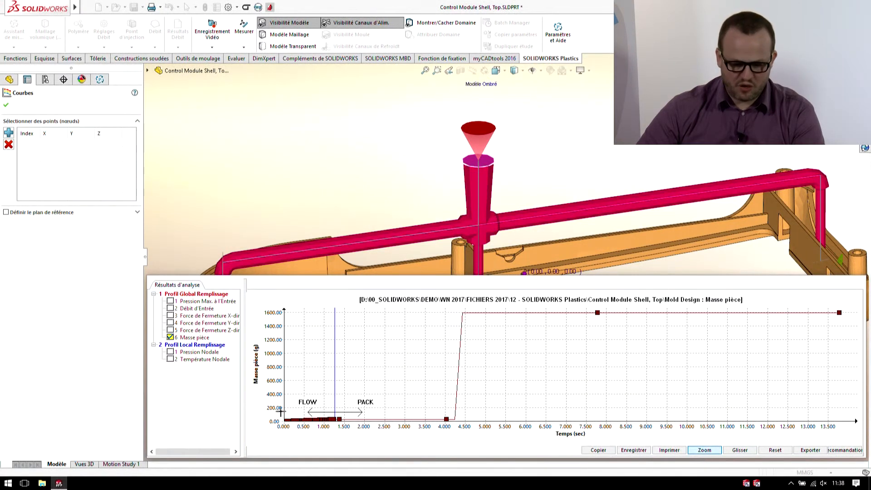
pyautogui.moveTo(310, 410); pyautogui.dragTo(349, 431)
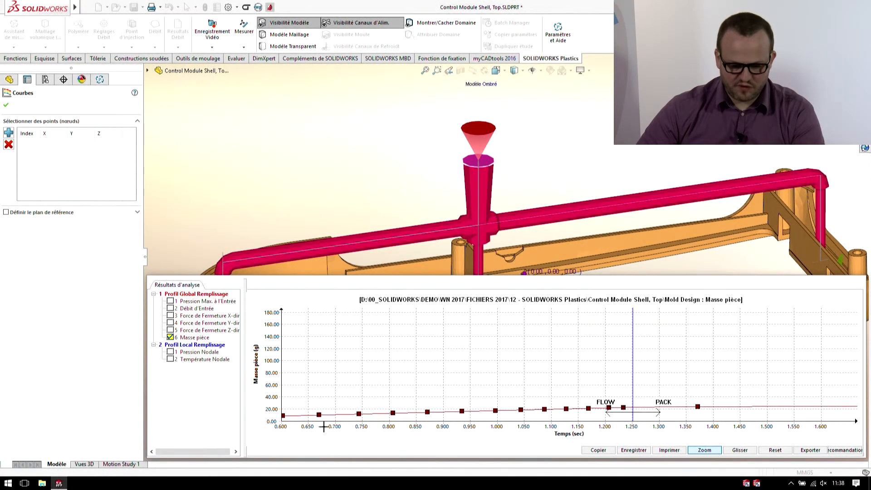